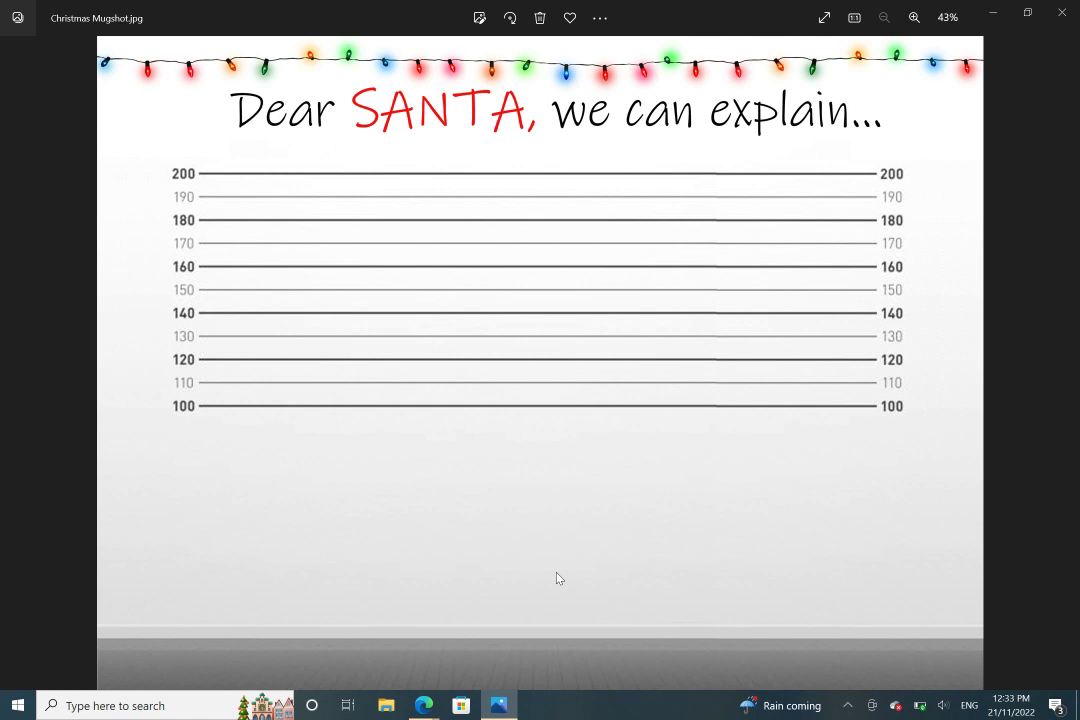
Switch to the Edge window showing Google and search for 'remove background'
{"action": "left_click", "coordinate": [425, 705]}
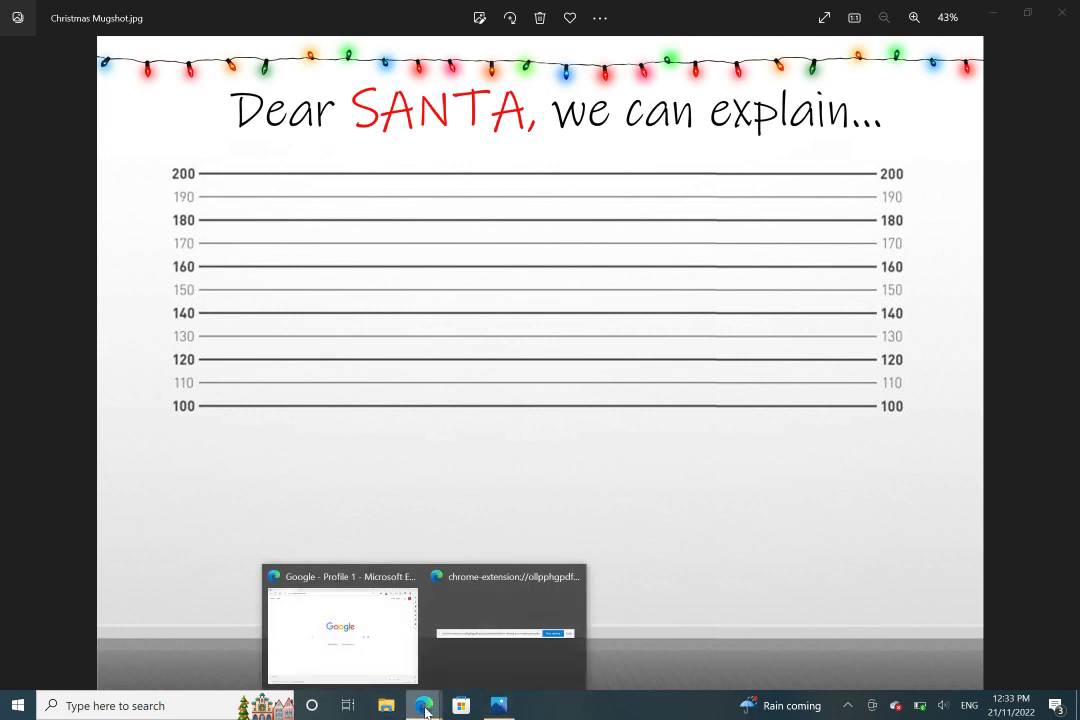
{"action": "left_click", "coordinate": [362, 655]}
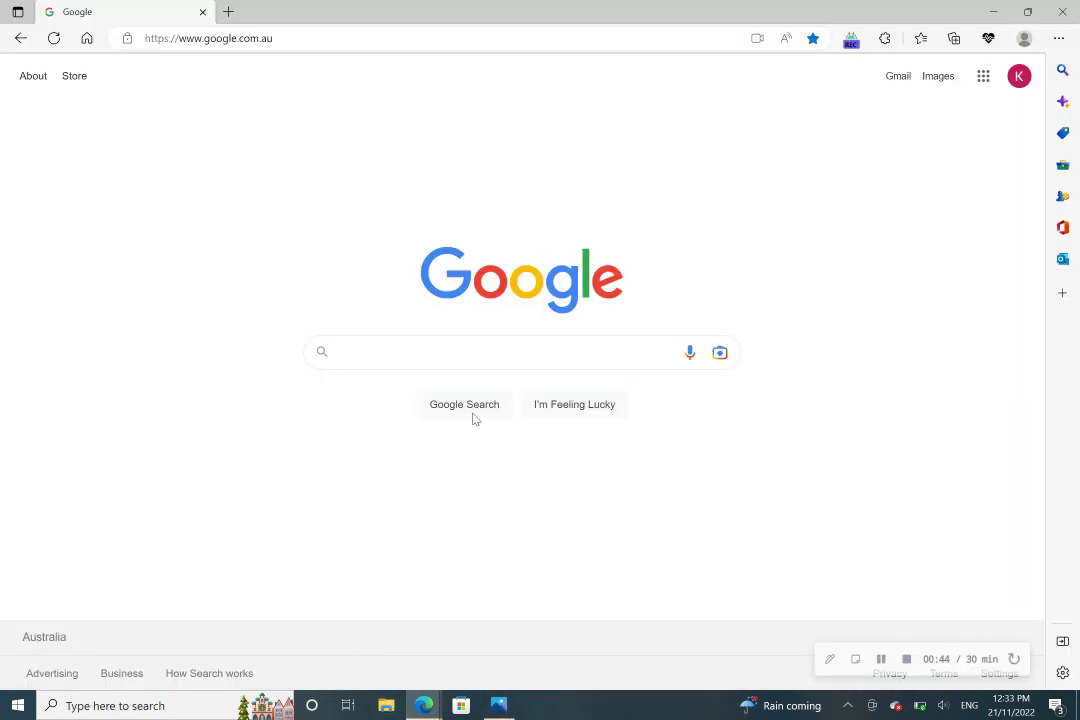
{"action": "left_click", "coordinate": [472, 362]}
{"action": "type", "text": "remove background"}
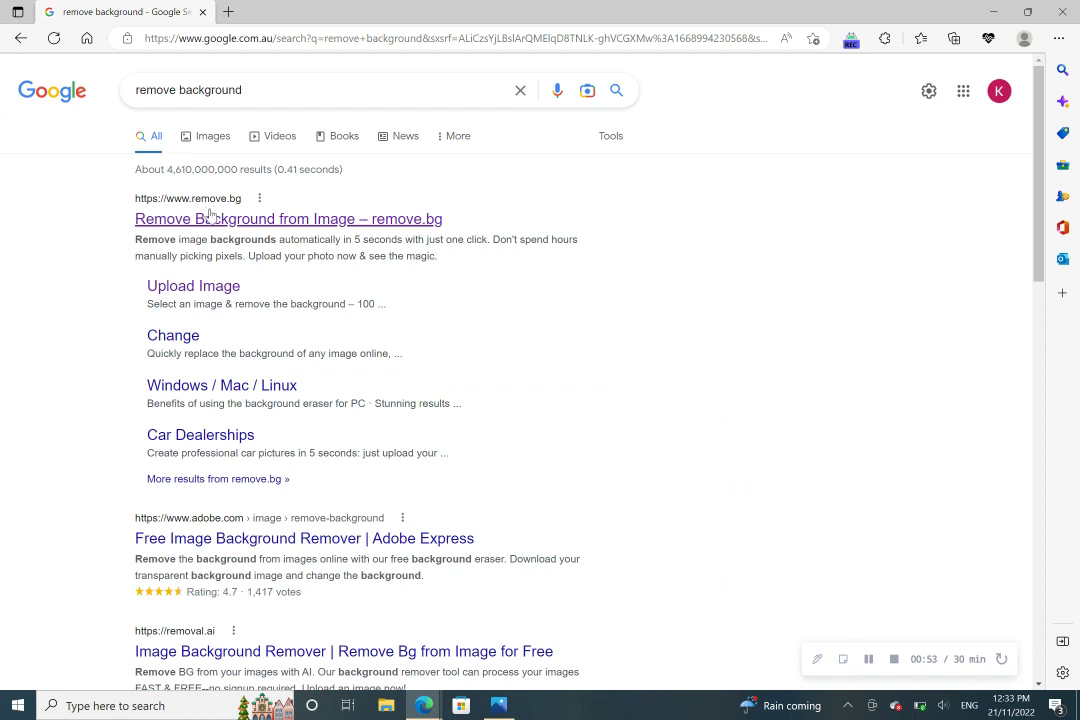
Open remove.bg and upload the lake+pajamas+for+kids photo for background removal
{"action": "left_click", "coordinate": [282, 221]}
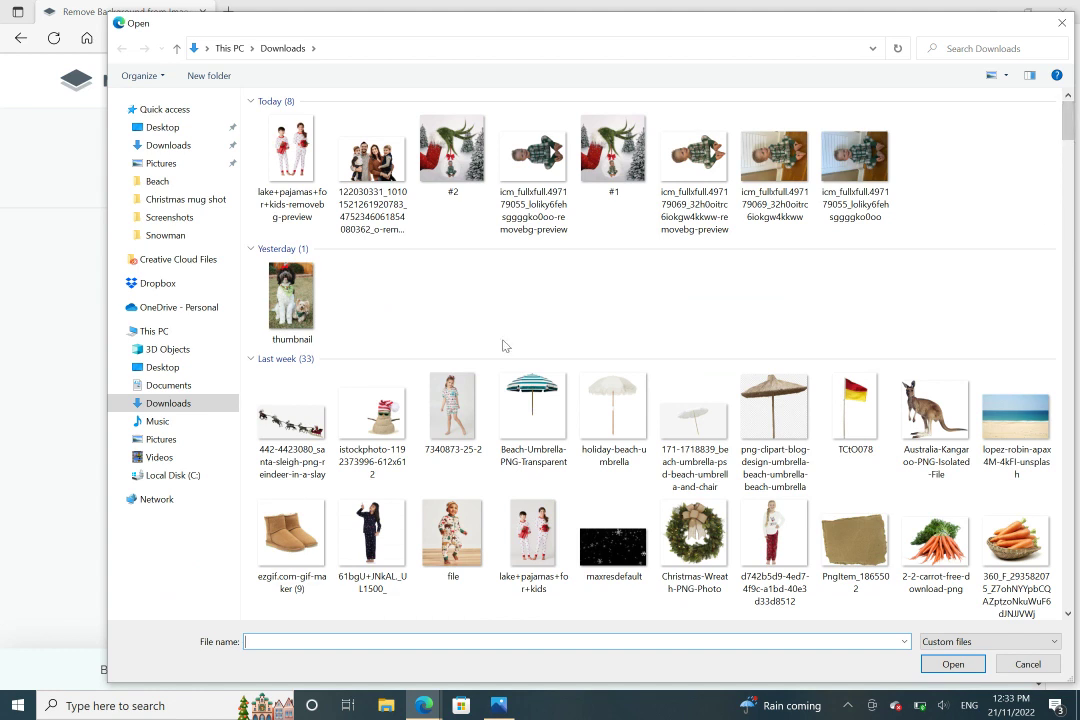
{"action": "mouse_move", "coordinate": [532, 540]}
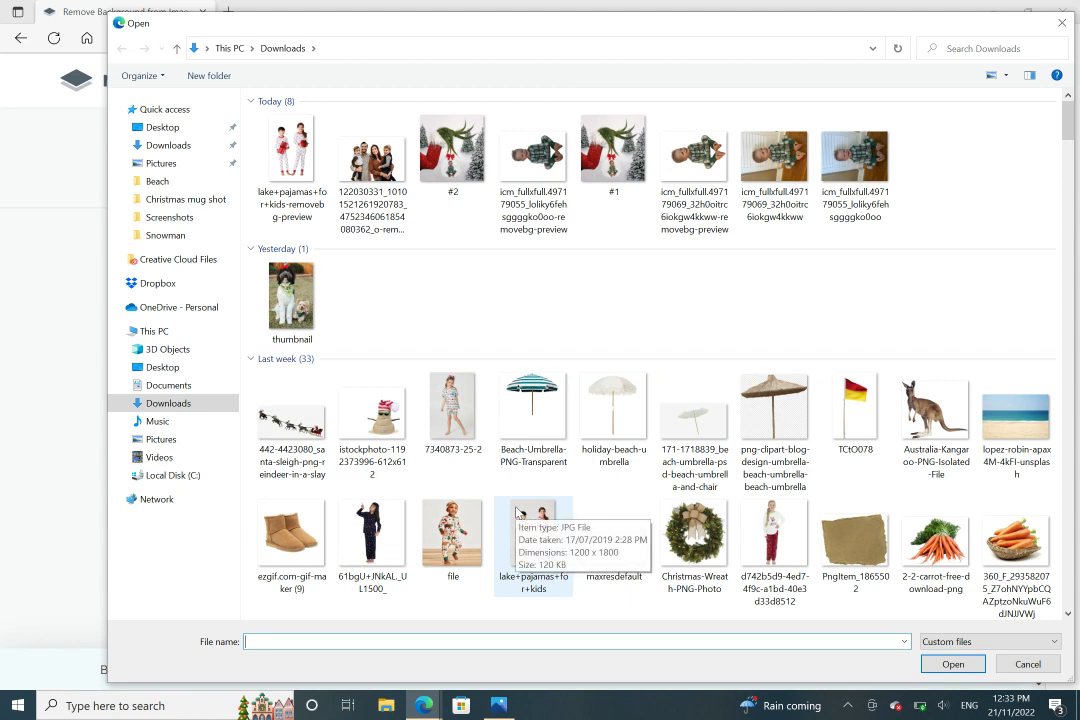
{"action": "left_click", "coordinate": [549, 551]}
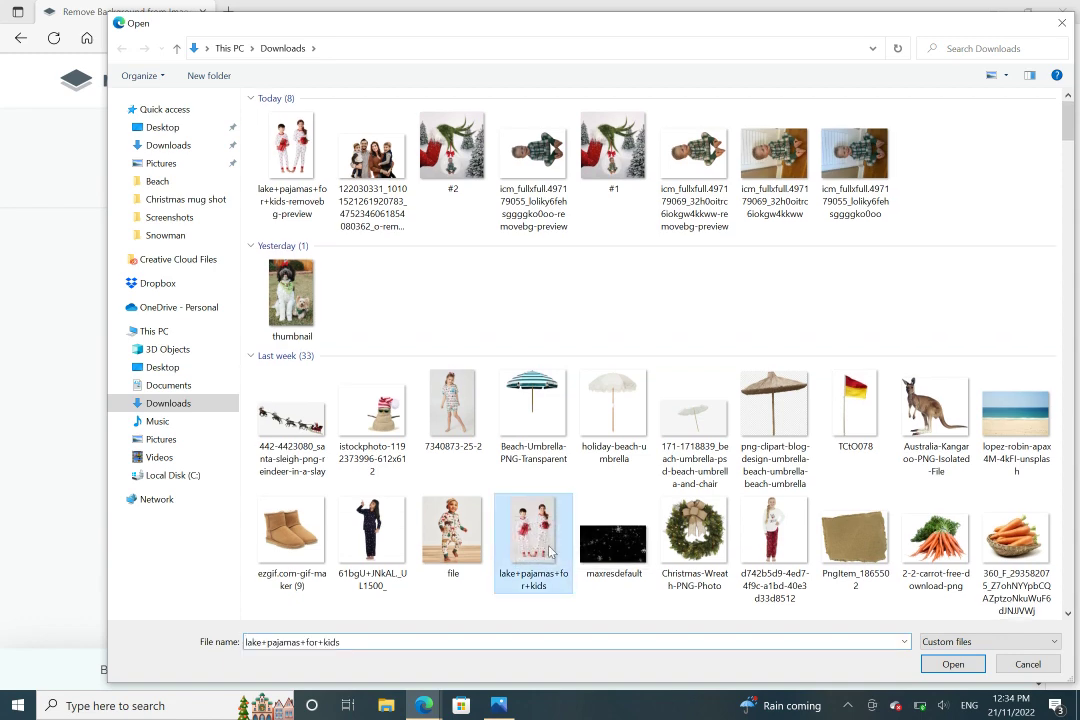
{"action": "left_click", "coordinate": [953, 664]}
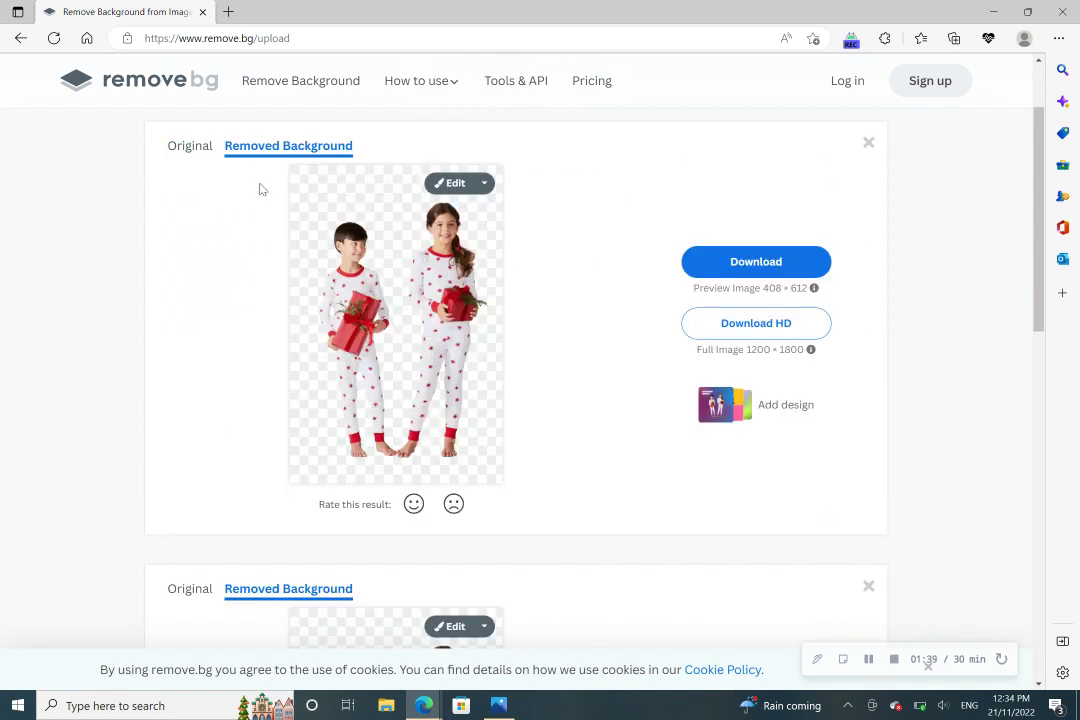
Compare the original and cutout views, then download the background-removed kids preview PNG
{"action": "left_click", "coordinate": [188, 148]}
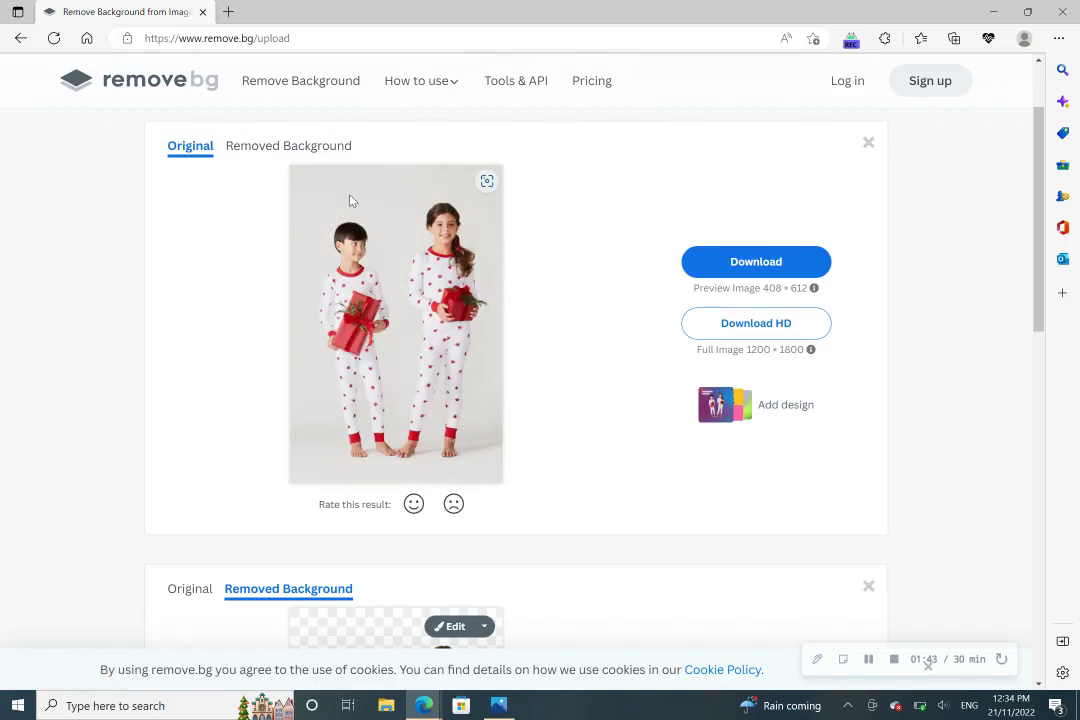
{"action": "left_click", "coordinate": [277, 150]}
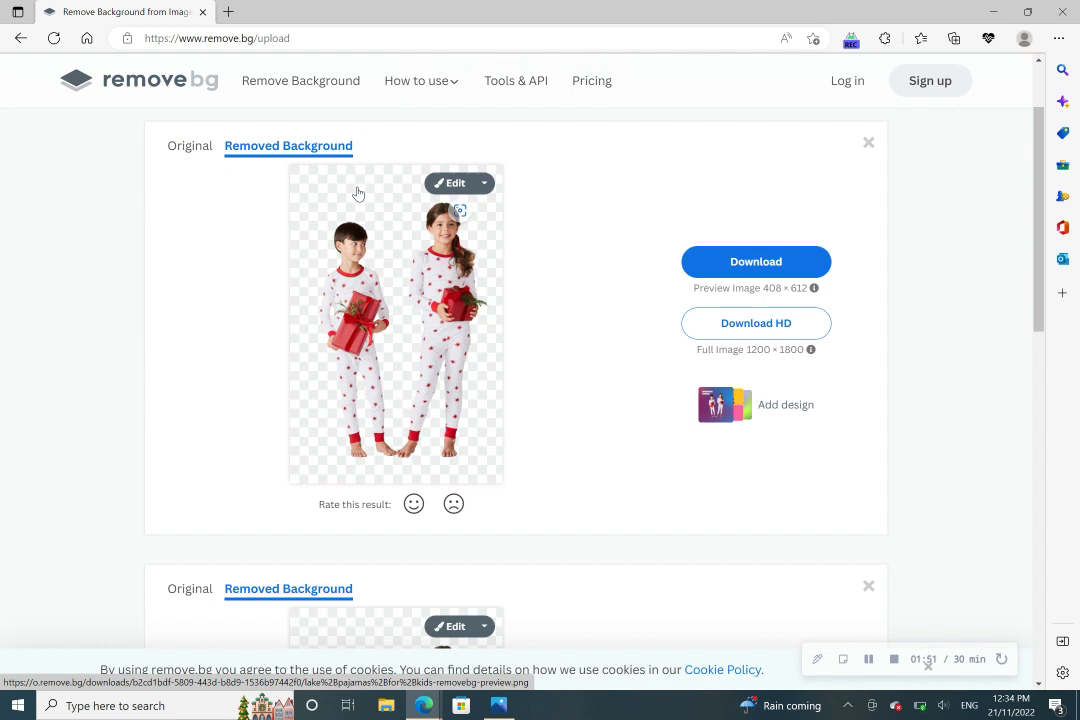
{"action": "left_click", "coordinate": [194, 146]}
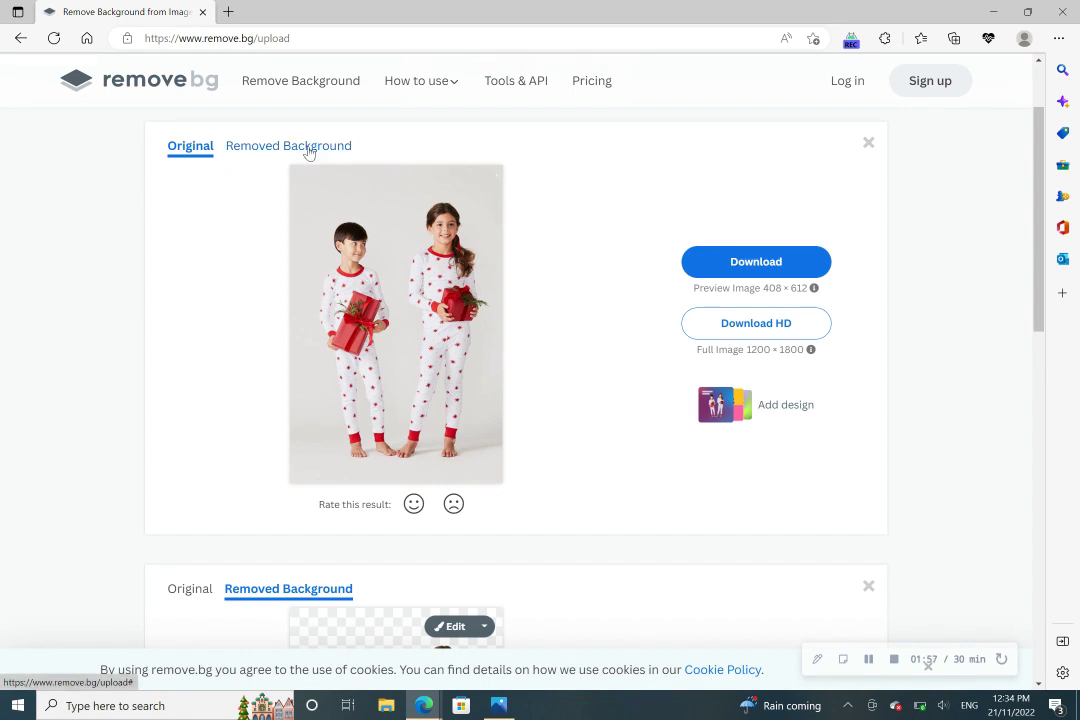
{"action": "left_click", "coordinate": [316, 147]}
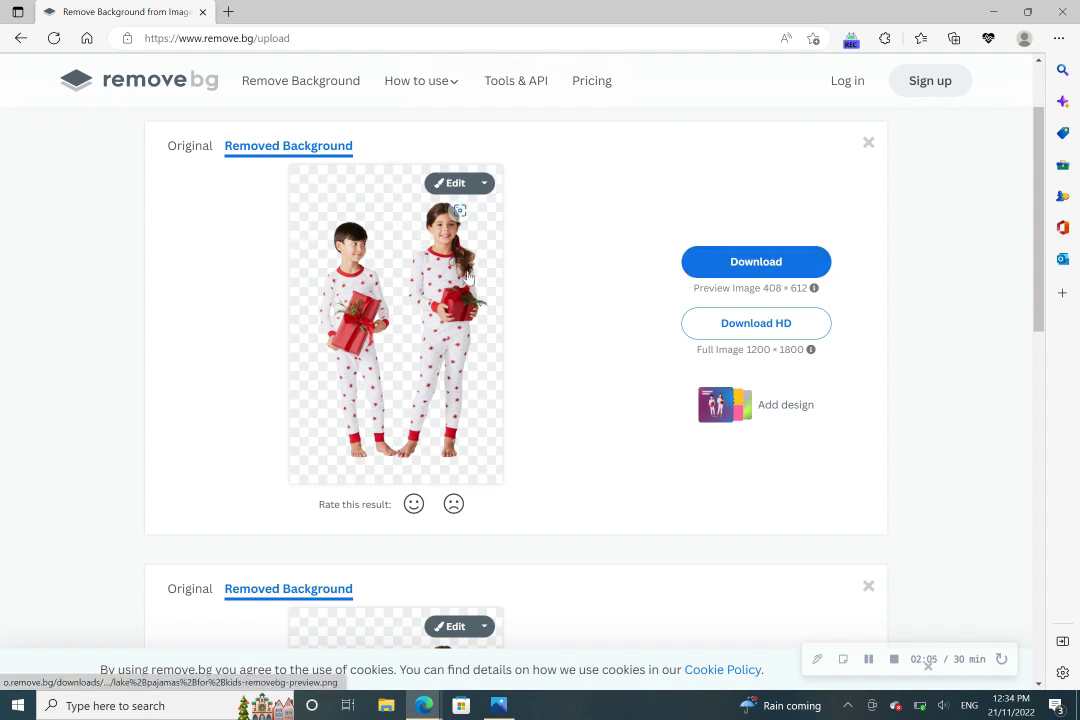
{"action": "left_click", "coordinate": [766, 268]}
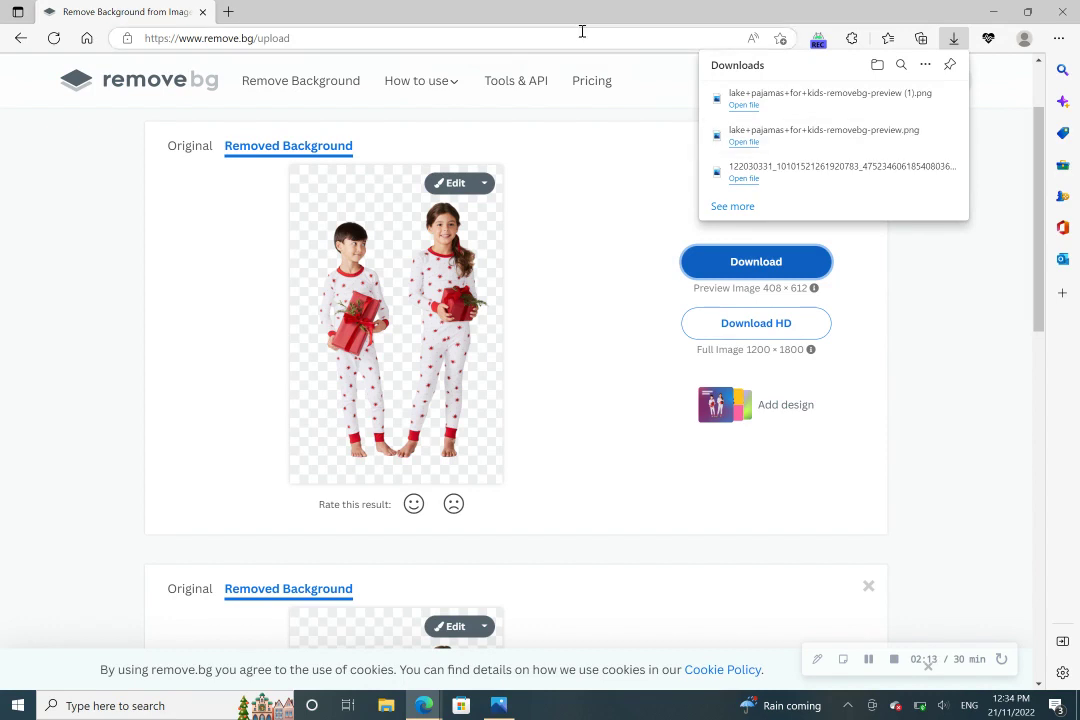
Go to Google via 'google.com.au', search 'canva', and open the Canva website
{"action": "left_click", "coordinate": [330, 37]}
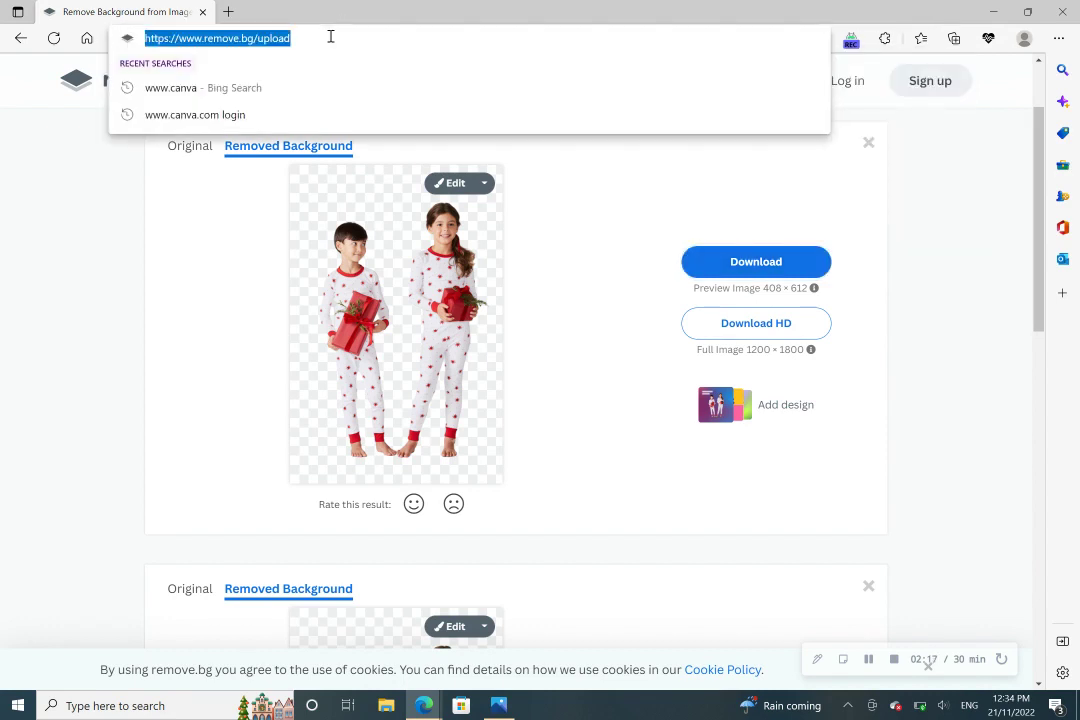
{"action": "type", "text": "google.com.au"}
{"action": "key", "text": "Return"}
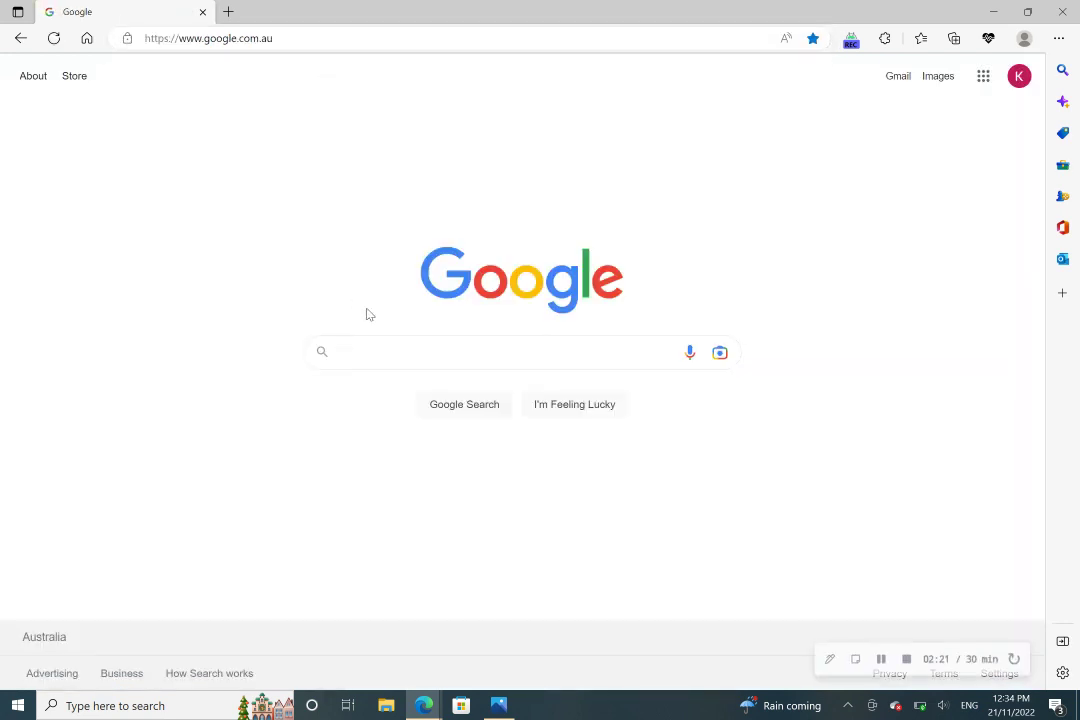
{"action": "type", "text": "canva"}
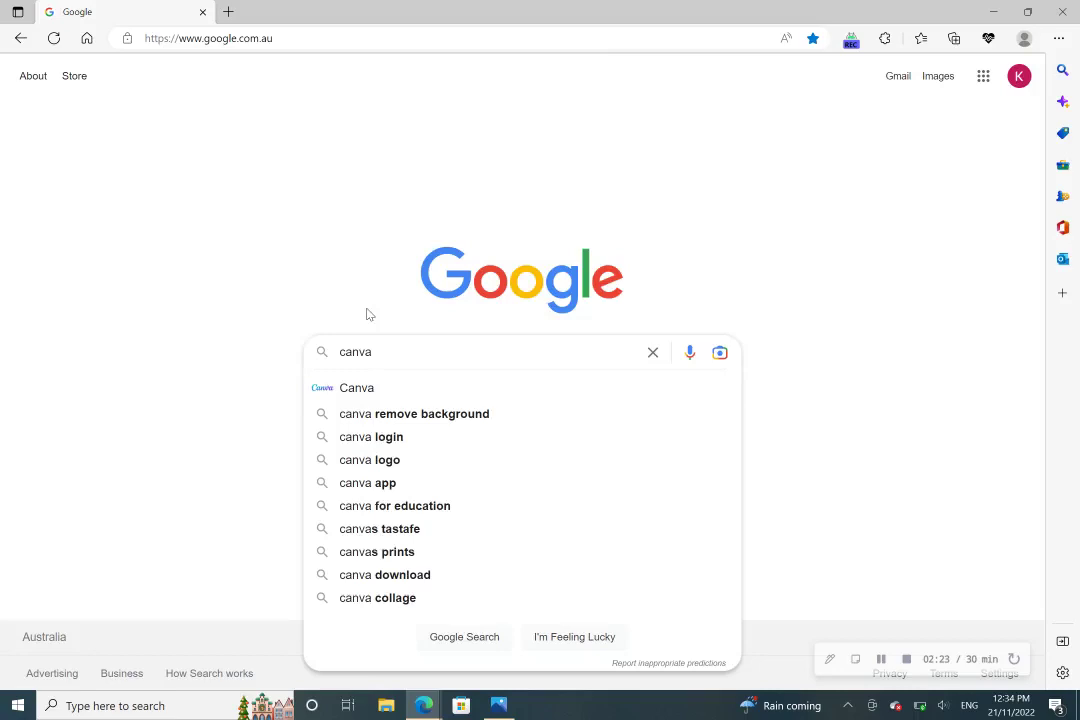
{"action": "left_click", "coordinate": [381, 386]}
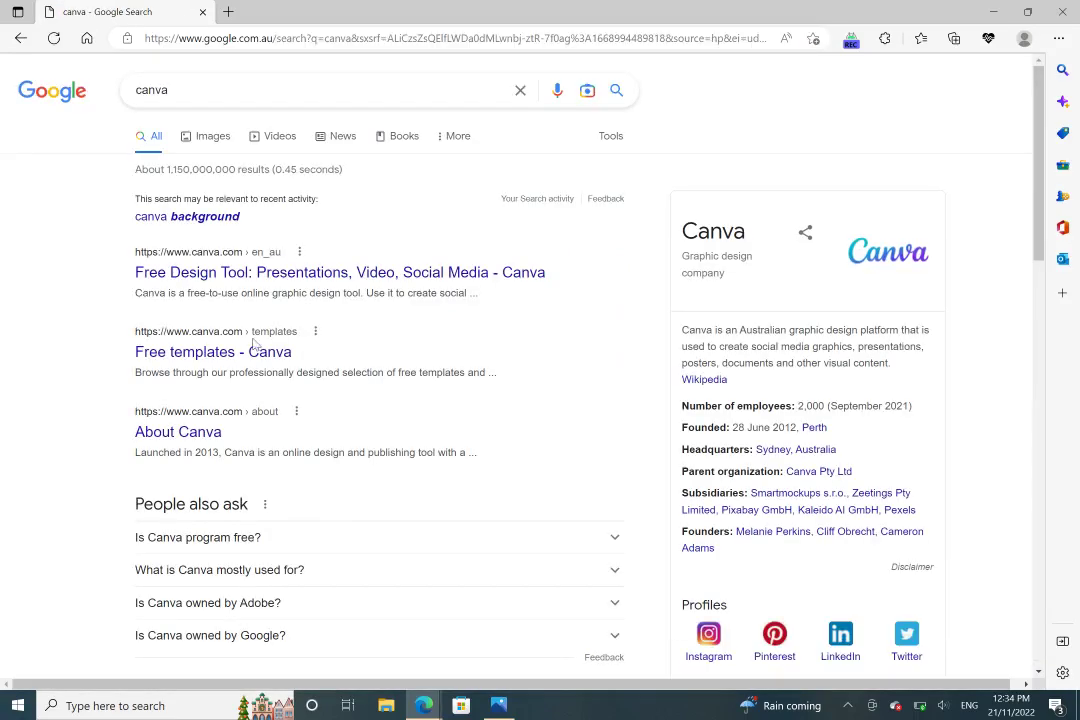
{"action": "left_click", "coordinate": [262, 273]}
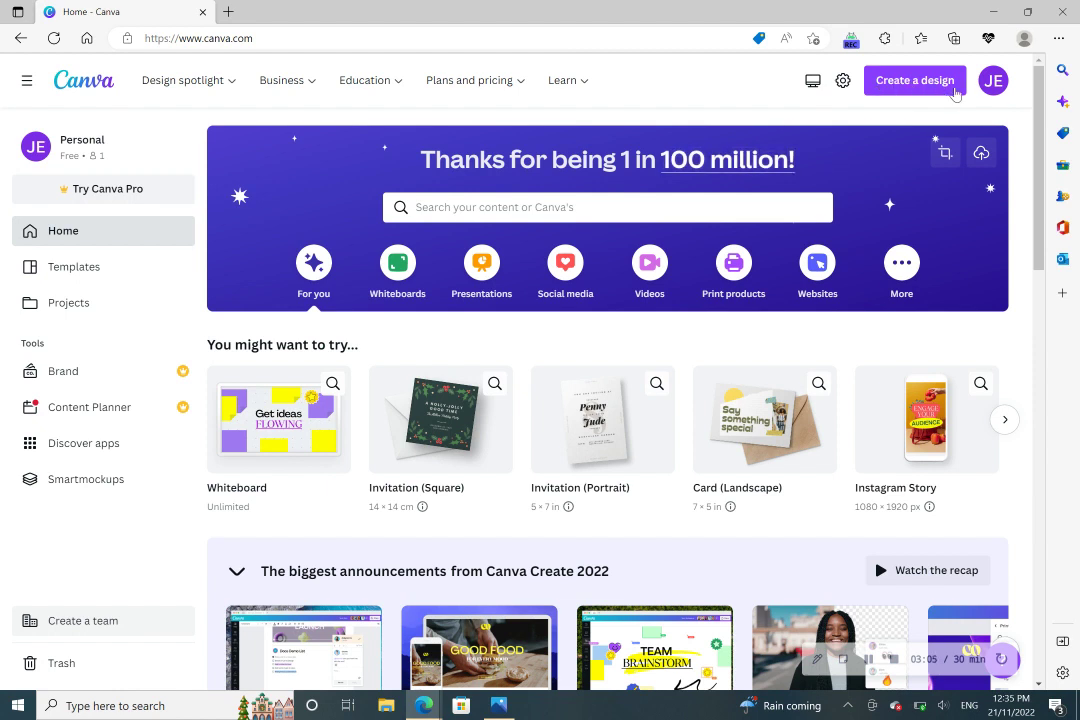
Choose Edit photo under Create a design to browse the Christmas mug shot folder
{"action": "left_click", "coordinate": [925, 81]}
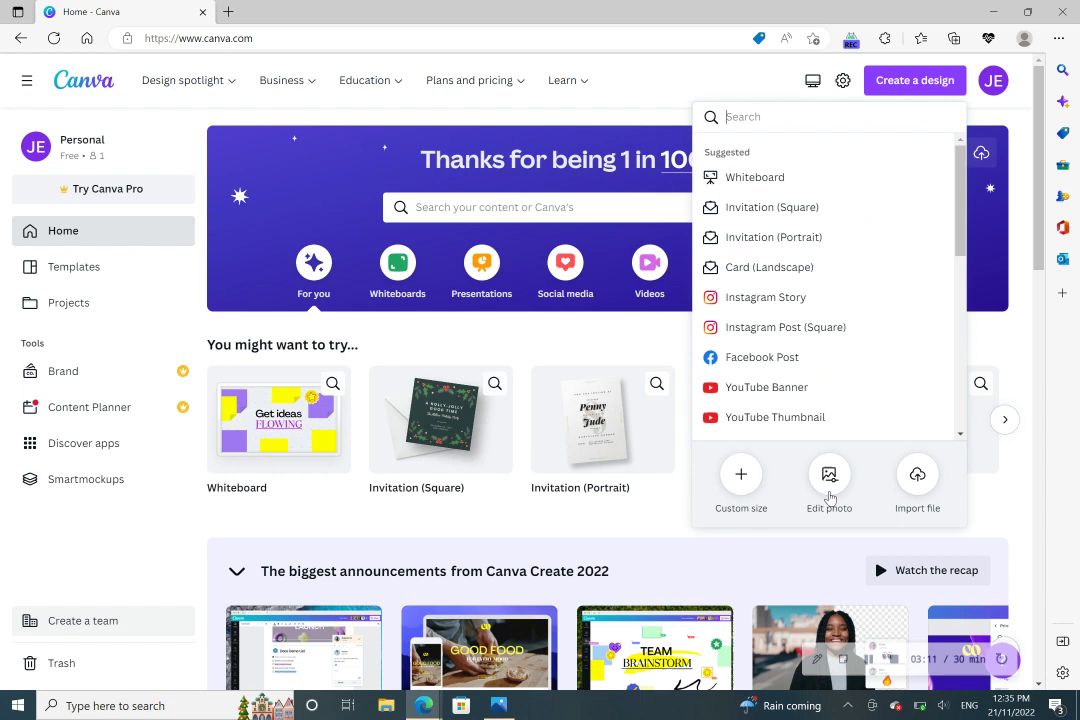
{"action": "left_click", "coordinate": [830, 497]}
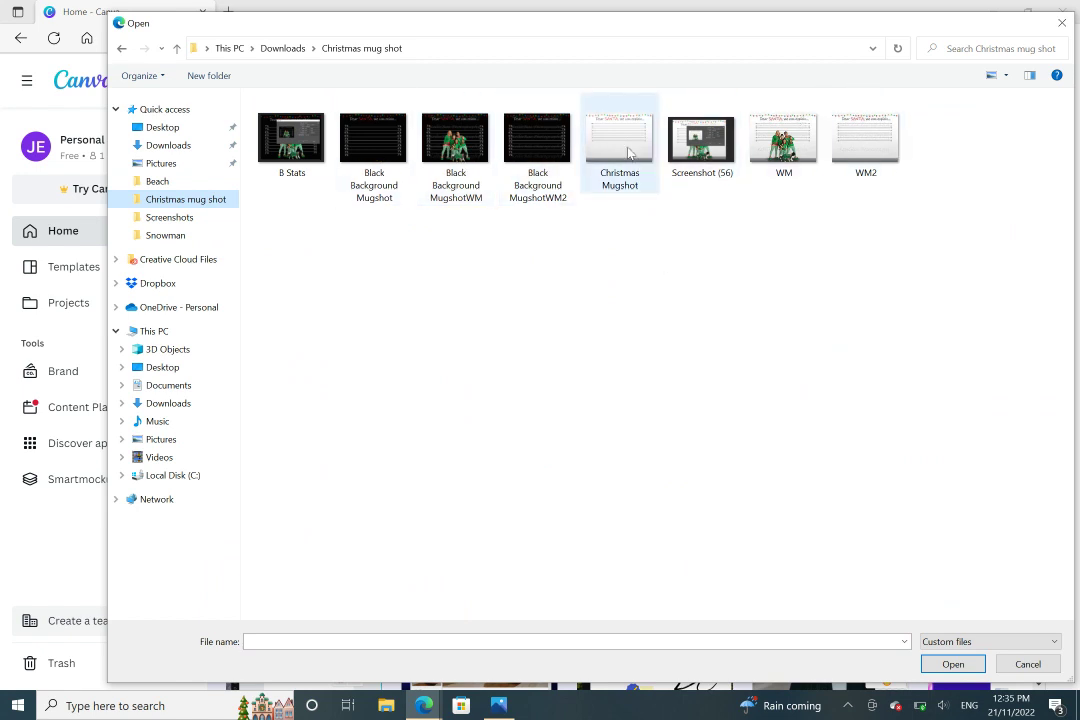
Load the Christmas Mugshot image into a new 2048×1511 Canva design
{"action": "left_click", "coordinate": [628, 152]}
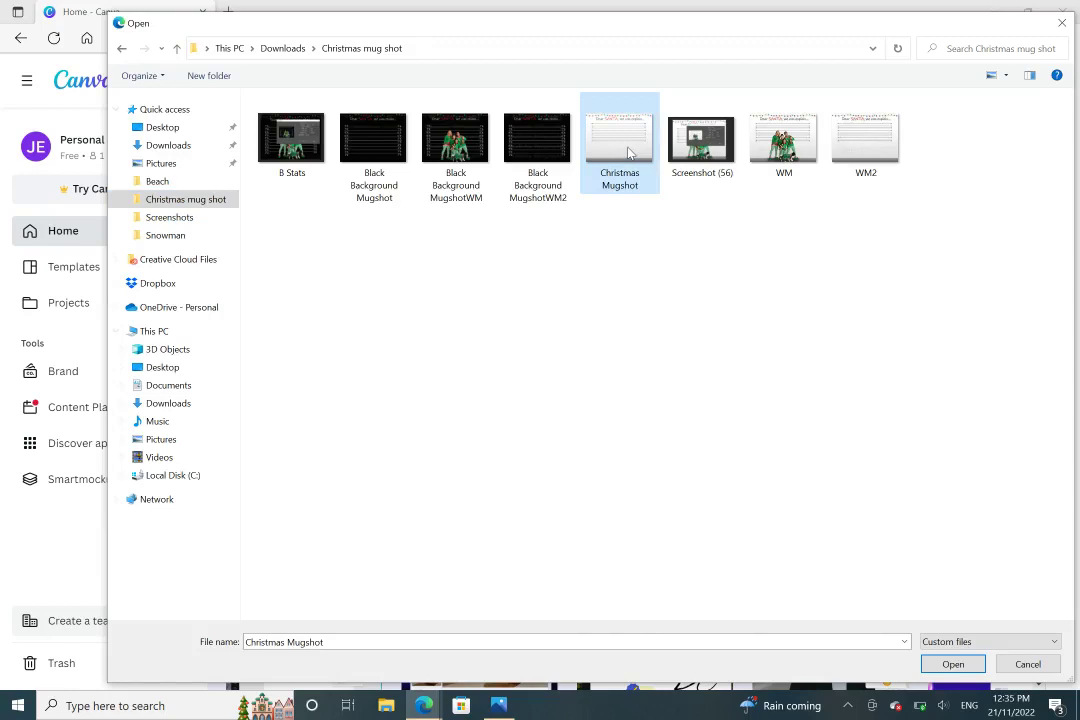
{"action": "left_click", "coordinate": [953, 664]}
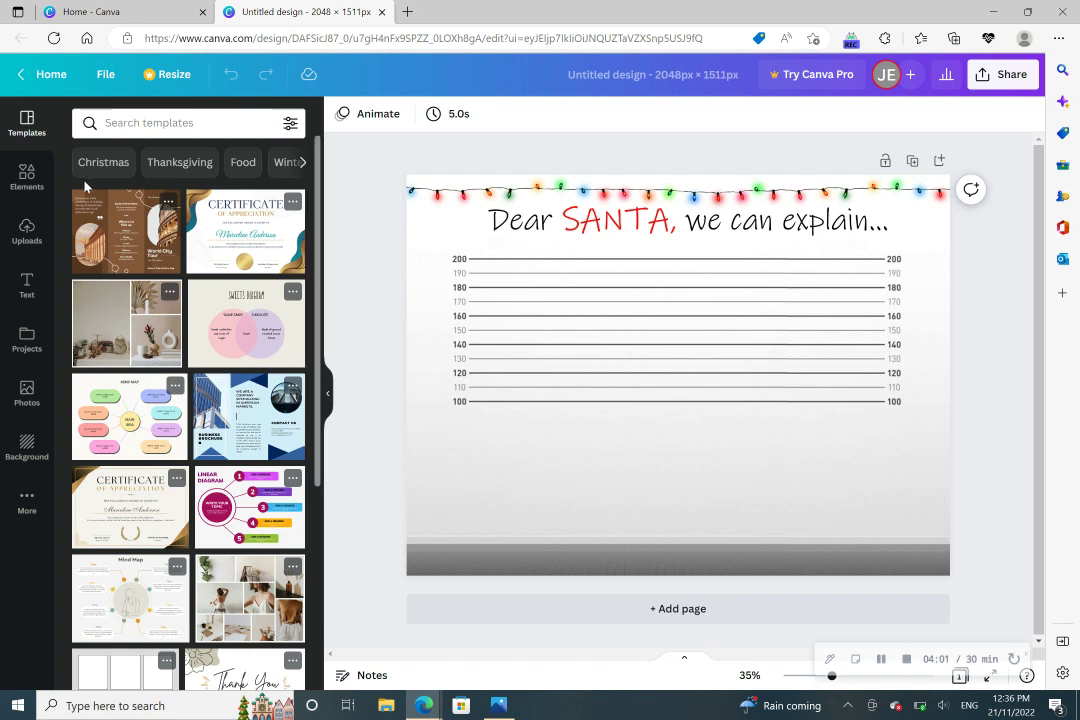
Show the Uploads panel from Canva's left sidebar
{"action": "left_click", "coordinate": [28, 244]}
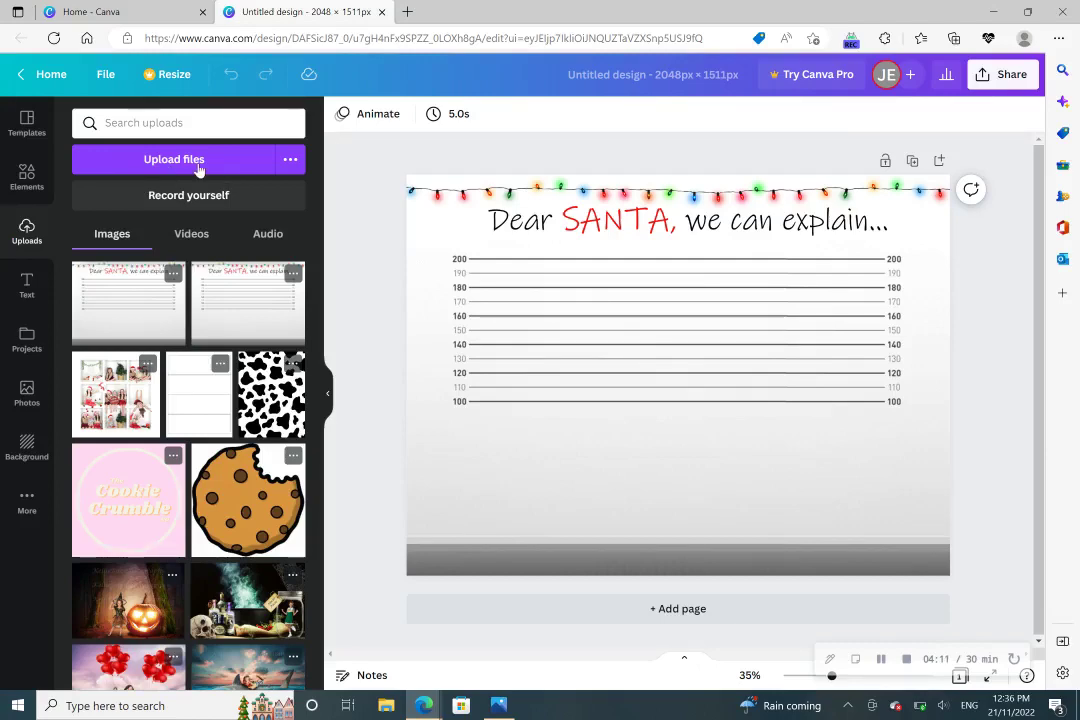
Upload the lake+pajamas removebg preview file from Downloads into Canva
{"action": "left_click", "coordinate": [198, 169]}
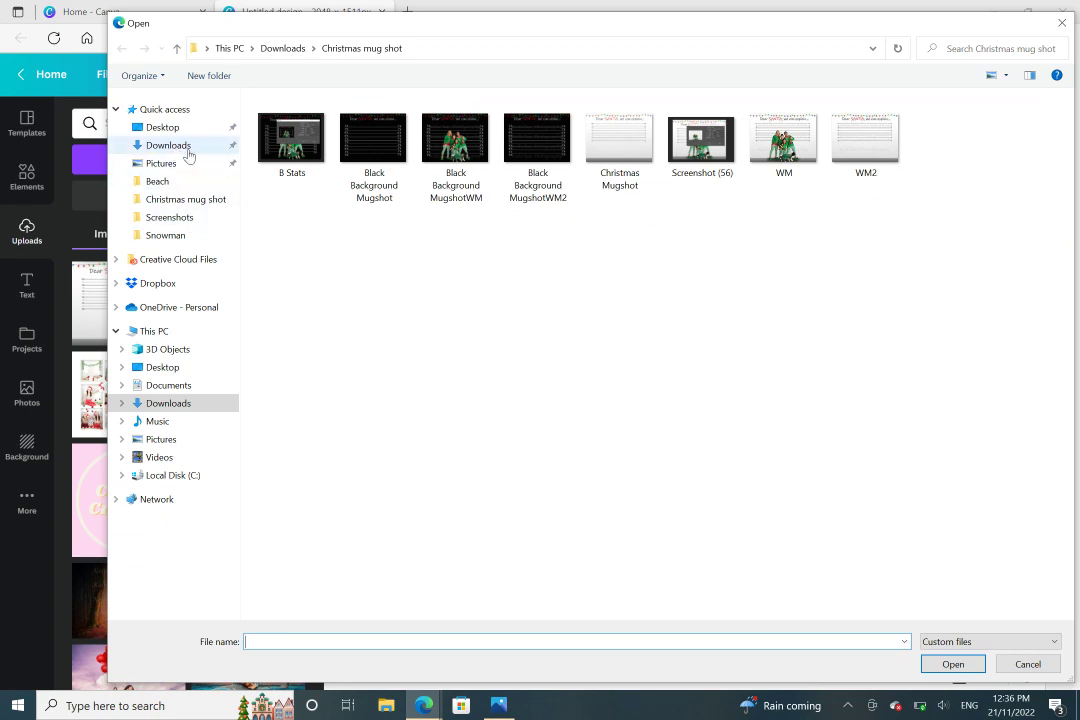
{"action": "left_click", "coordinate": [168, 146]}
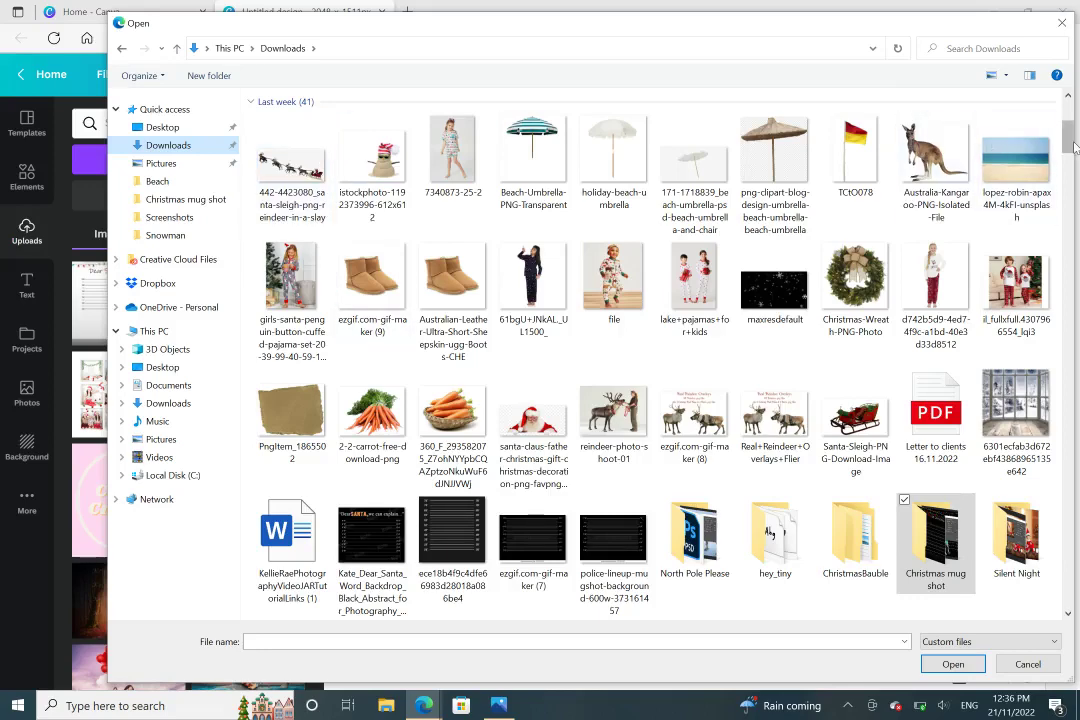
{"action": "scroll", "coordinate": [1073, 119], "scroll_direction": "up", "scroll_amount": 3}
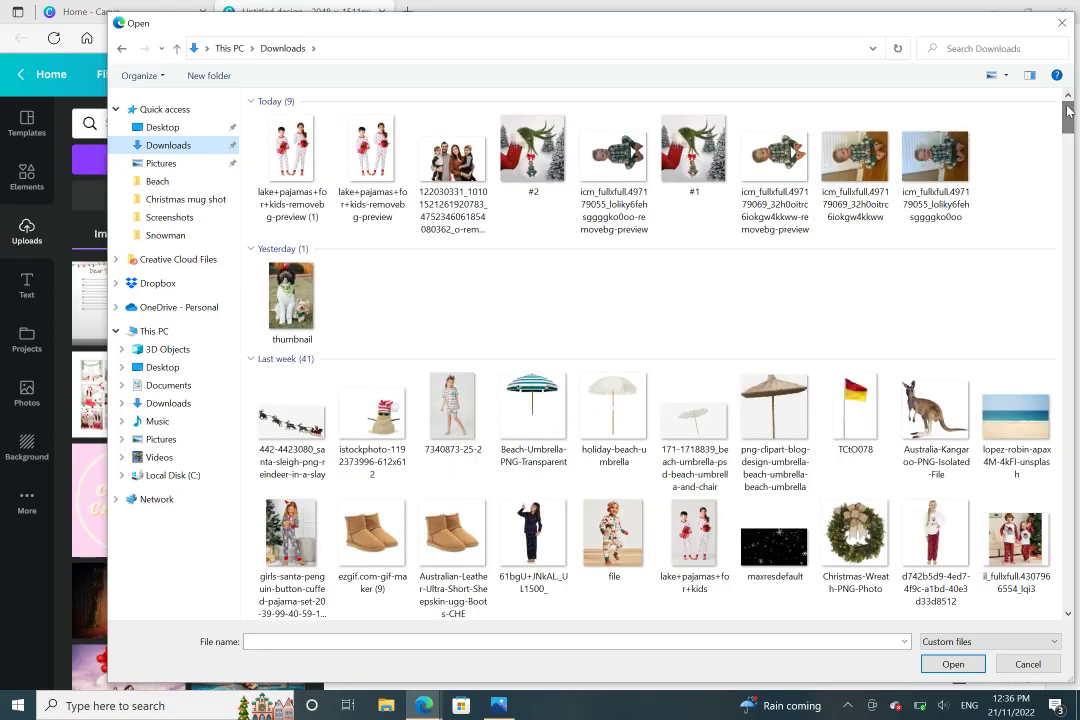
{"action": "left_click", "coordinate": [280, 170]}
{"action": "double_click", "coordinate": [280, 170]}
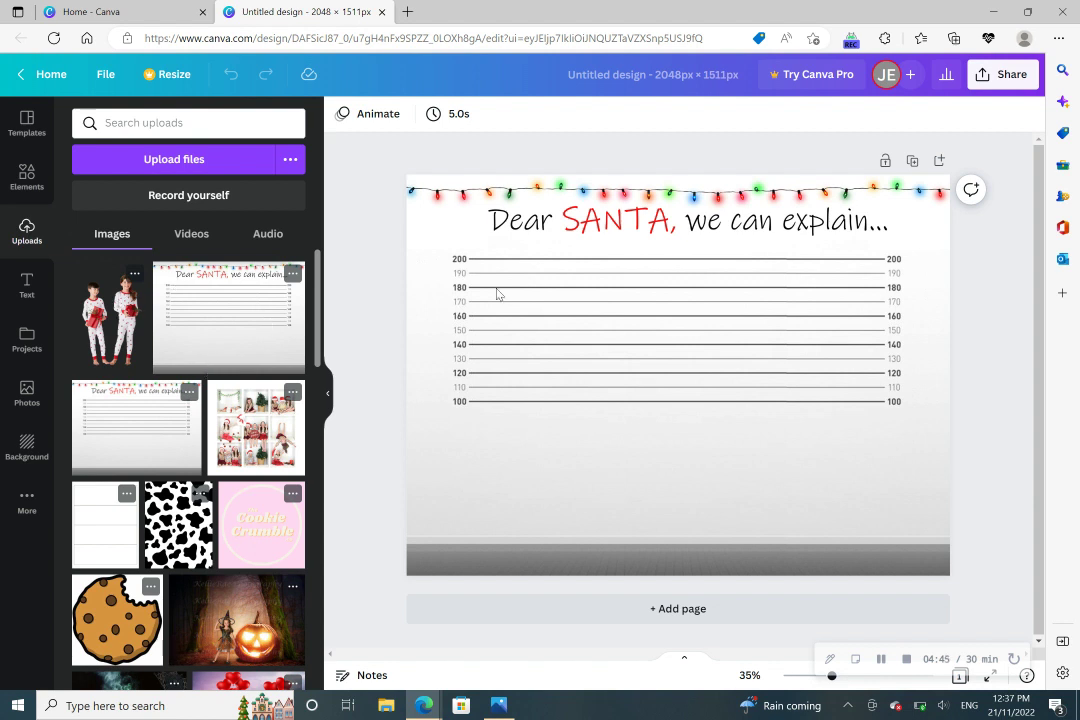
Add the kids cutout, move it down near the floor, and enlarge it slightly
{"action": "left_click", "coordinate": [126, 302]}
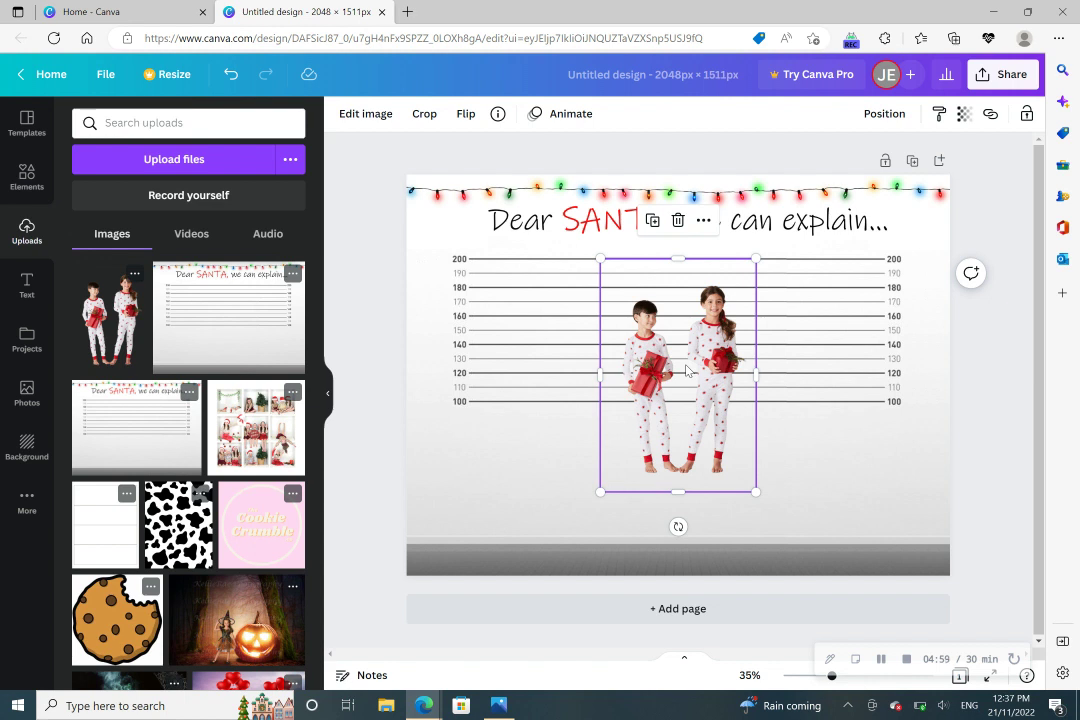
{"action": "mouse_move", "coordinate": [687, 370]}
{"action": "left_mouse_down"}
{"action": "mouse_move", "coordinate": [660, 407]}
{"action": "mouse_move", "coordinate": [657, 455]}
{"action": "left_mouse_up"}
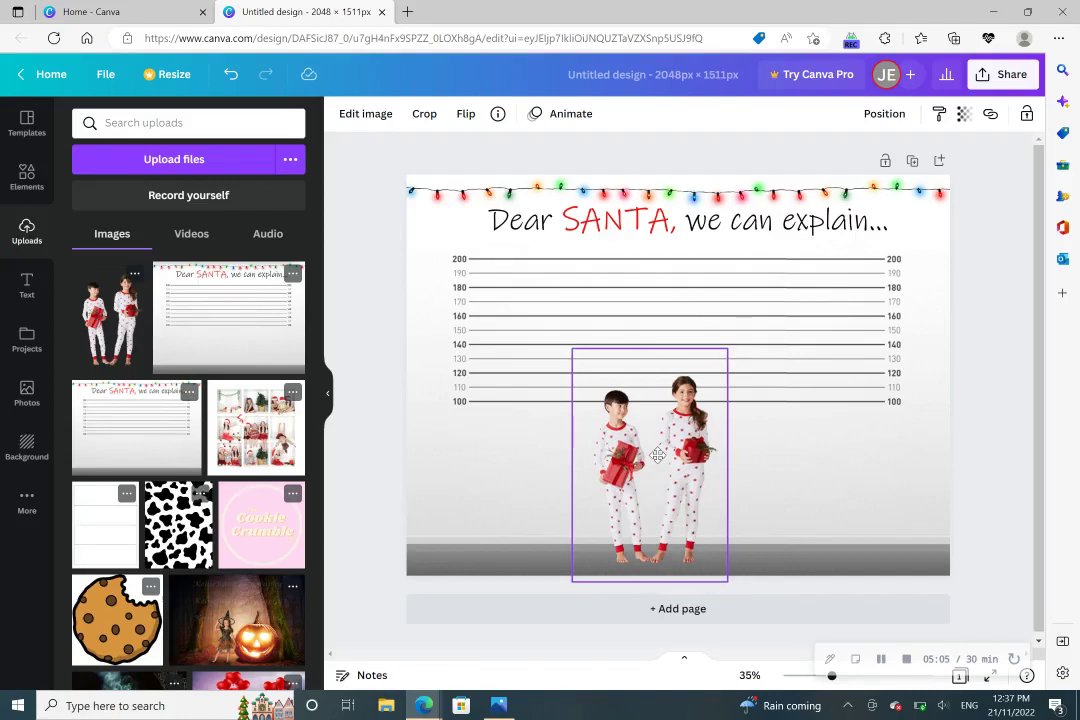
{"action": "left_click_drag", "start_coordinate": [657, 455], "coordinate": [657, 455]}
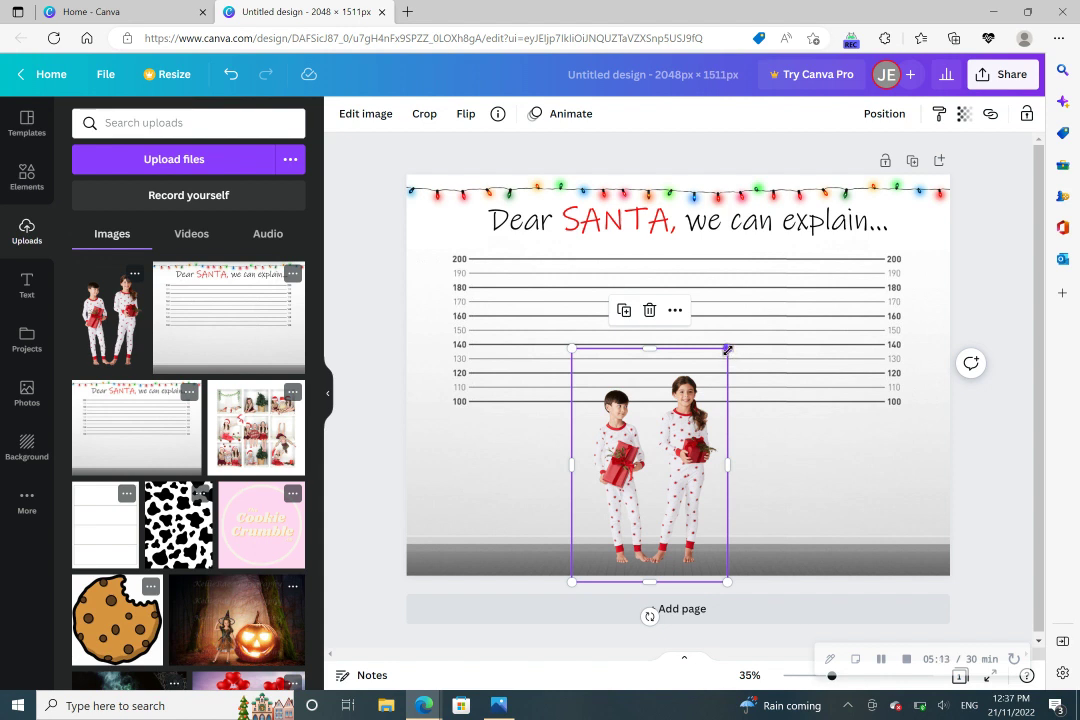
{"action": "left_click_drag", "start_coordinate": [727, 349], "coordinate": [743, 349]}
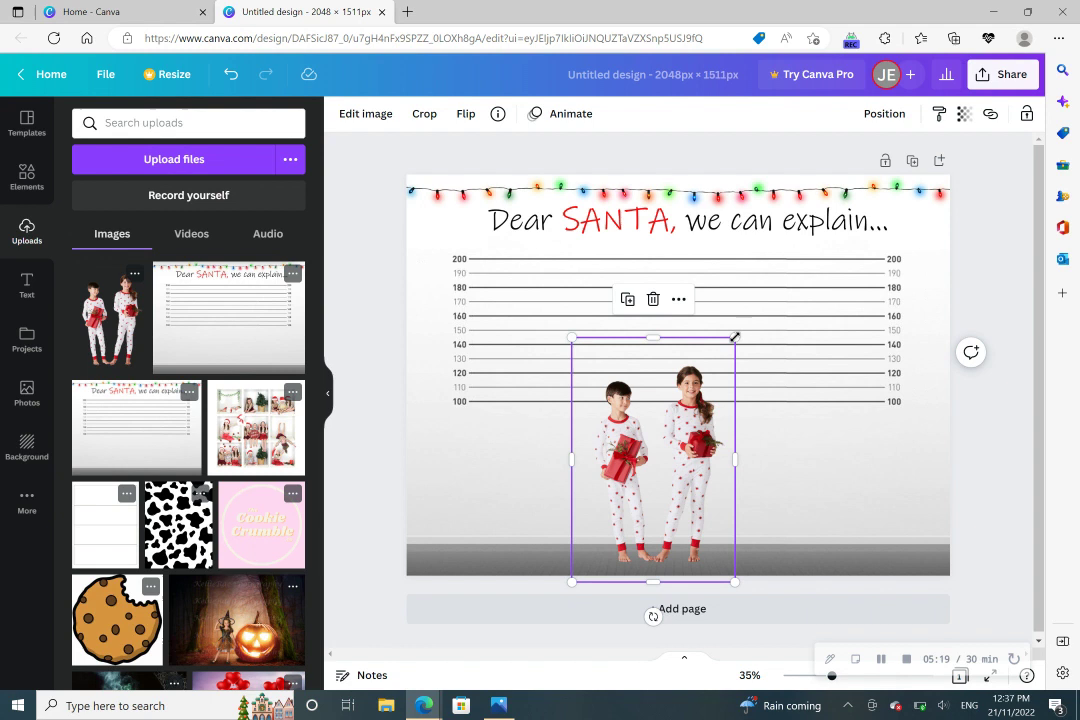
{"action": "left_click_drag", "start_coordinate": [735, 338], "coordinate": [747, 331]}
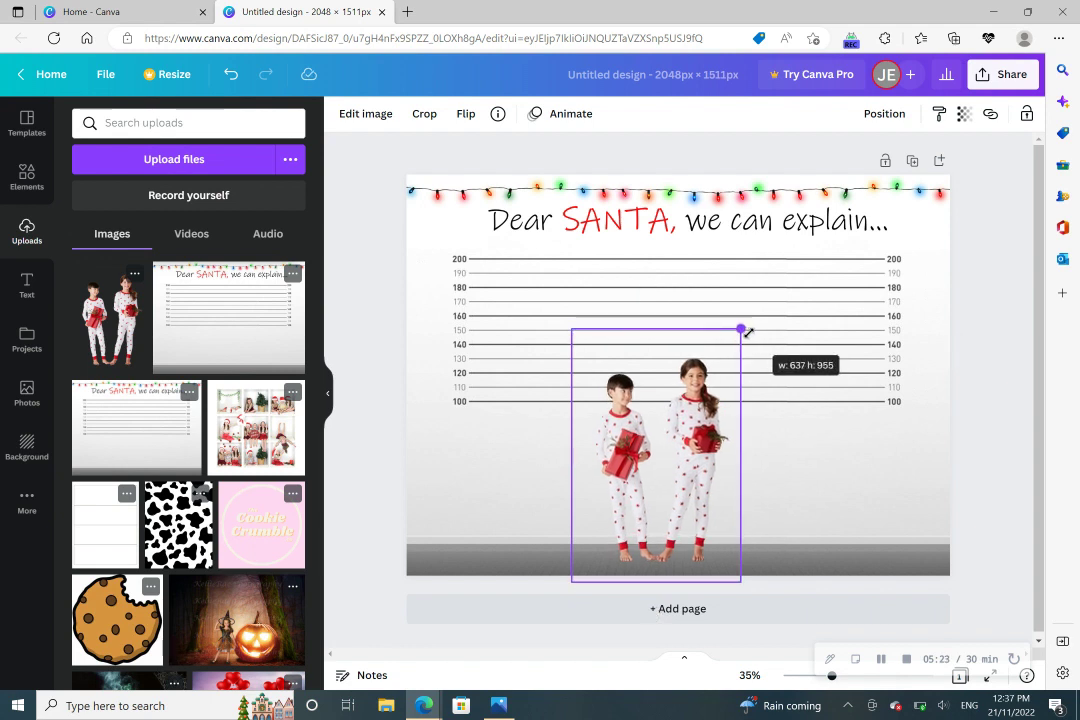
{"action": "left_click_drag", "start_coordinate": [747, 331], "coordinate": [757, 336]}
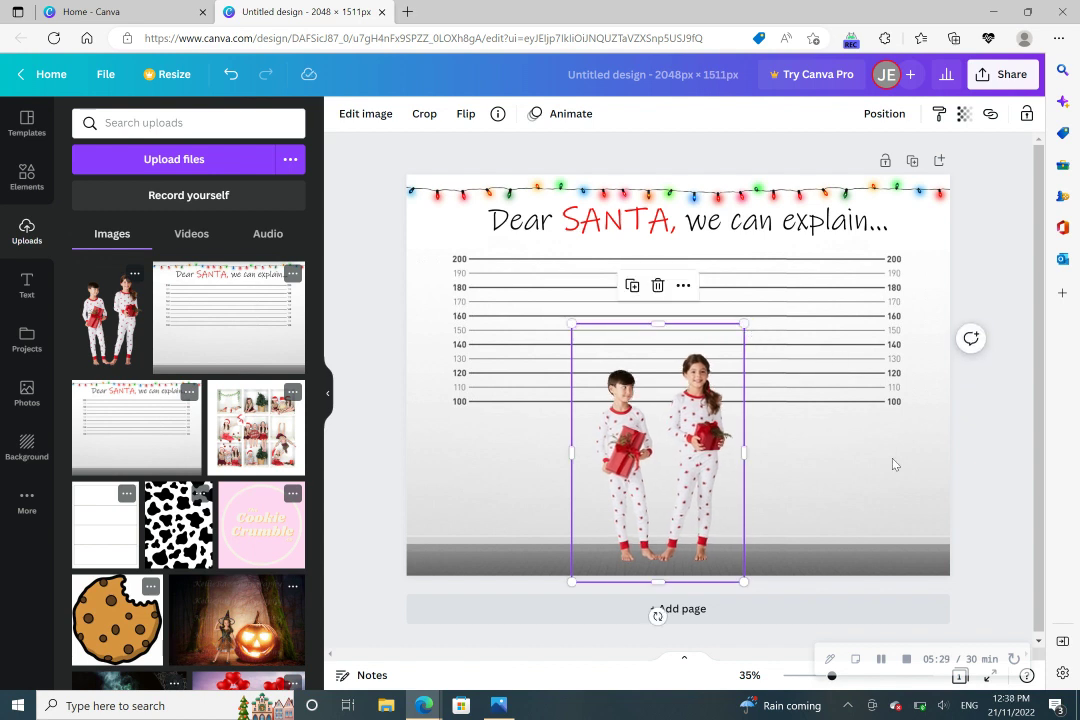
Deselect the kids image and bring up Download from the Share menu
{"action": "left_click", "coordinate": [1010, 422]}
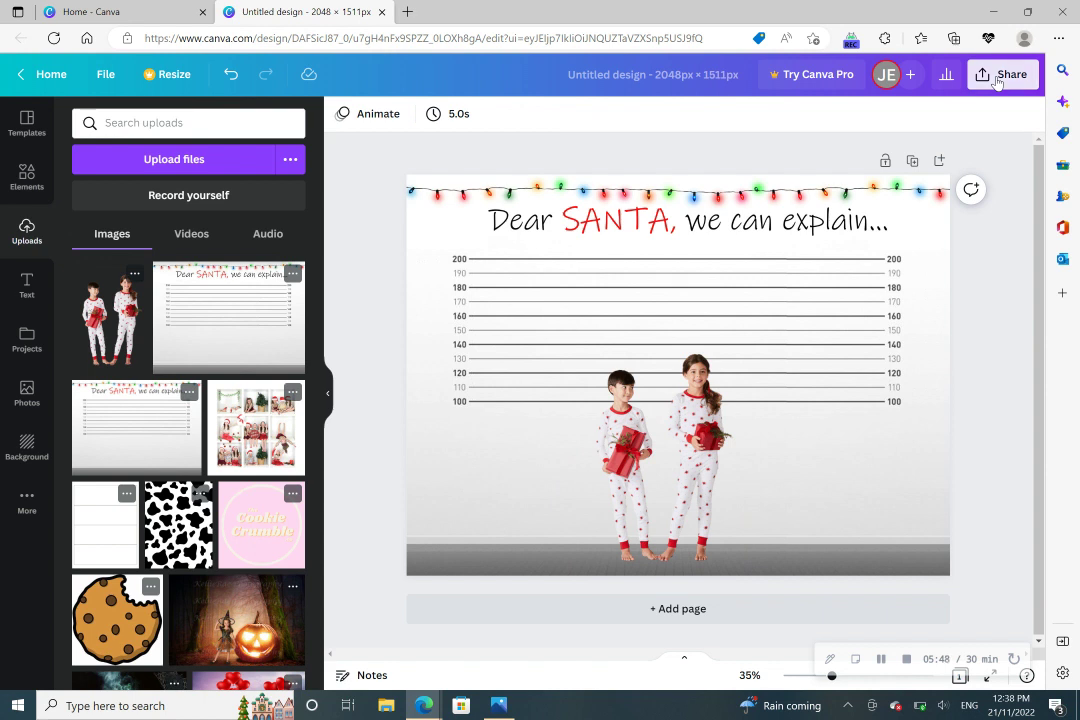
{"action": "left_click", "coordinate": [997, 80]}
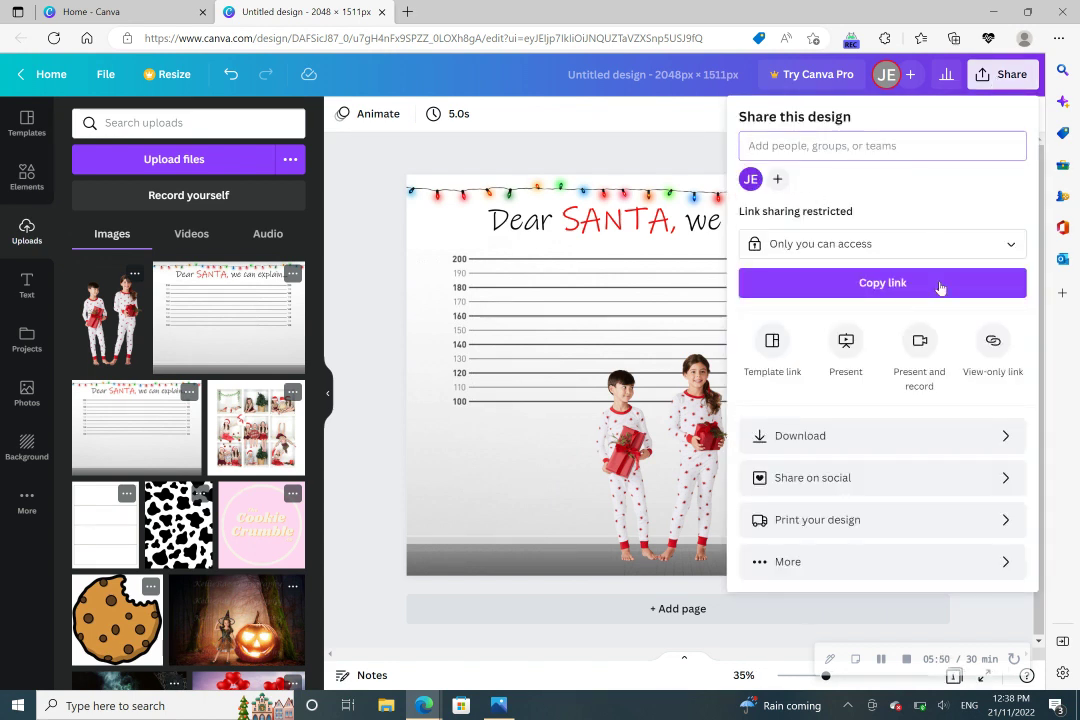
{"action": "left_click", "coordinate": [808, 440]}
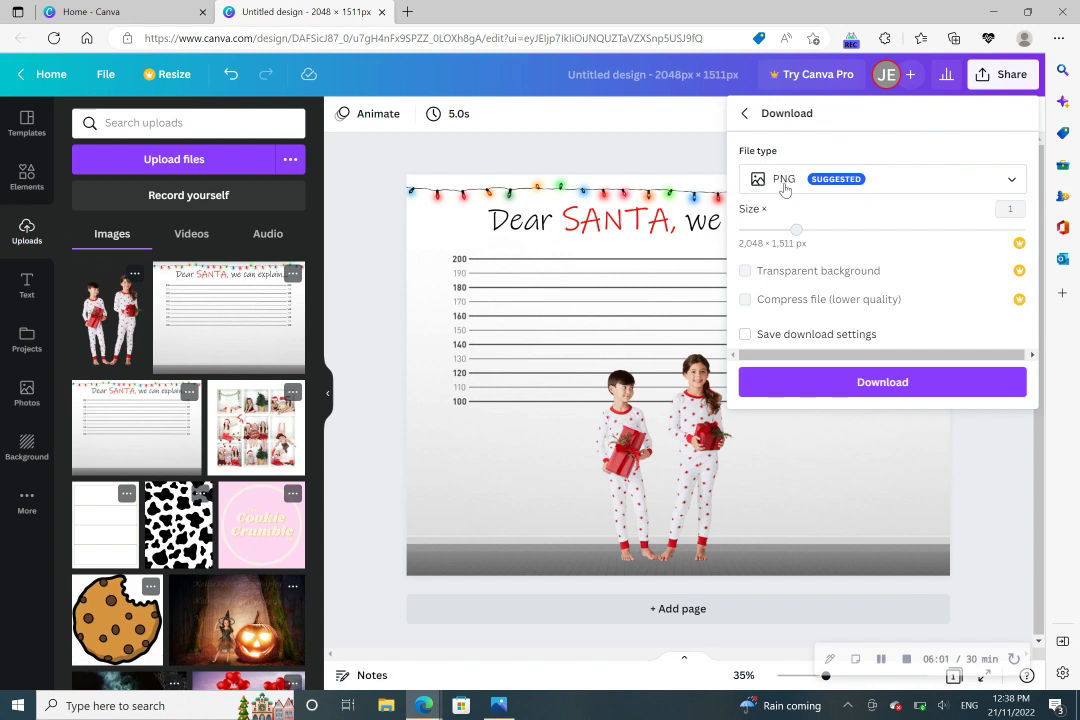
Download the Dear SANTA mugshot design with JPG chosen as the file type
{"action": "left_click", "coordinate": [967, 186]}
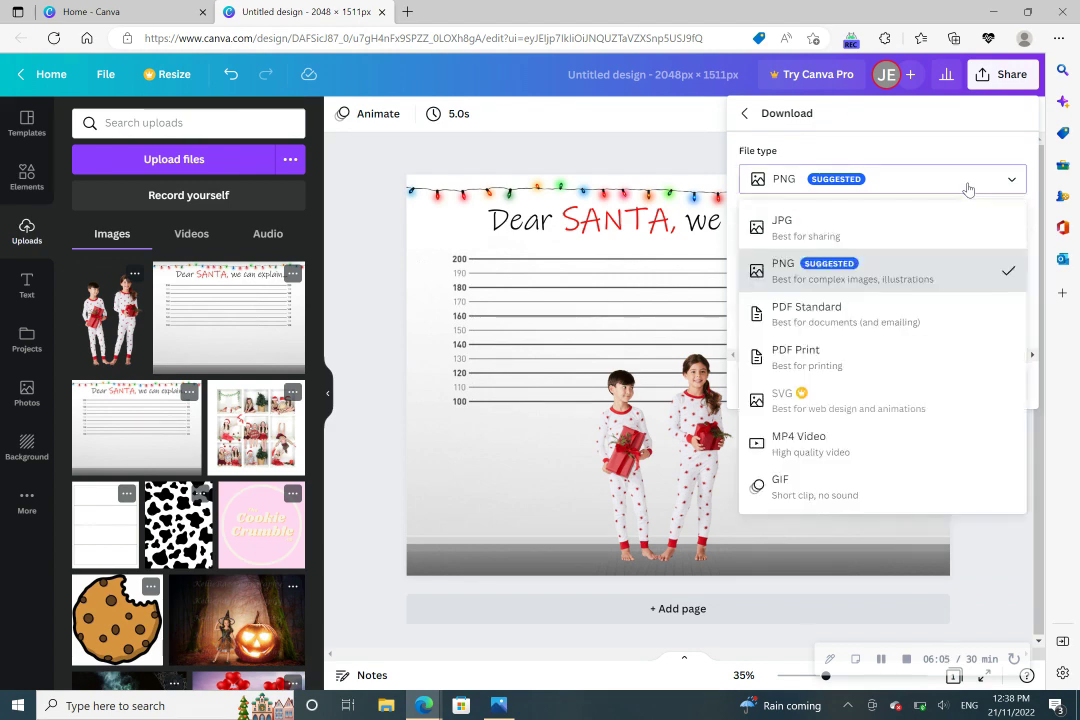
{"action": "left_click", "coordinate": [820, 234]}
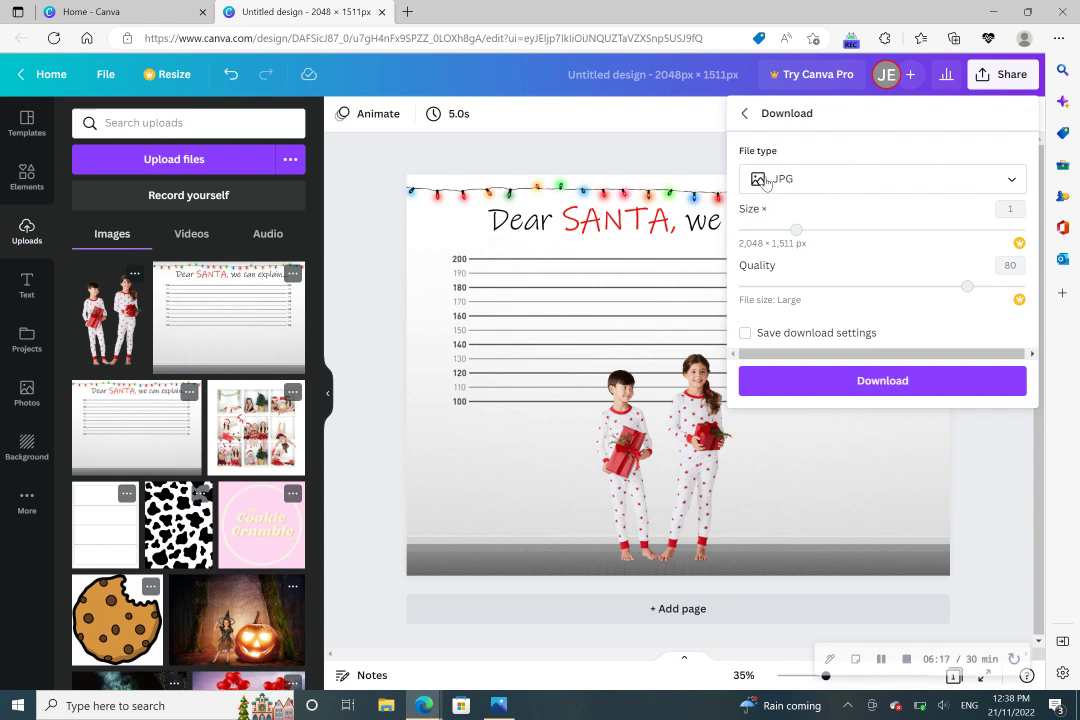
{"action": "left_click", "coordinate": [897, 382]}
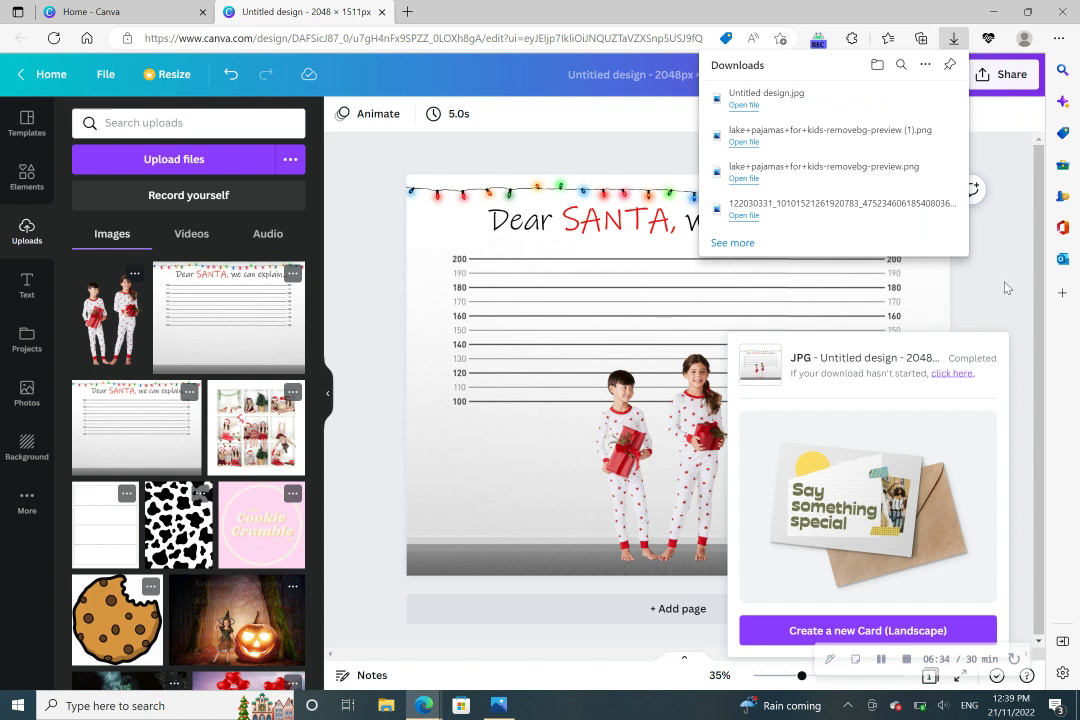
Dismiss the browser downloads list and the download-complete popup to reveal the design
{"action": "left_click", "coordinate": [952, 41]}
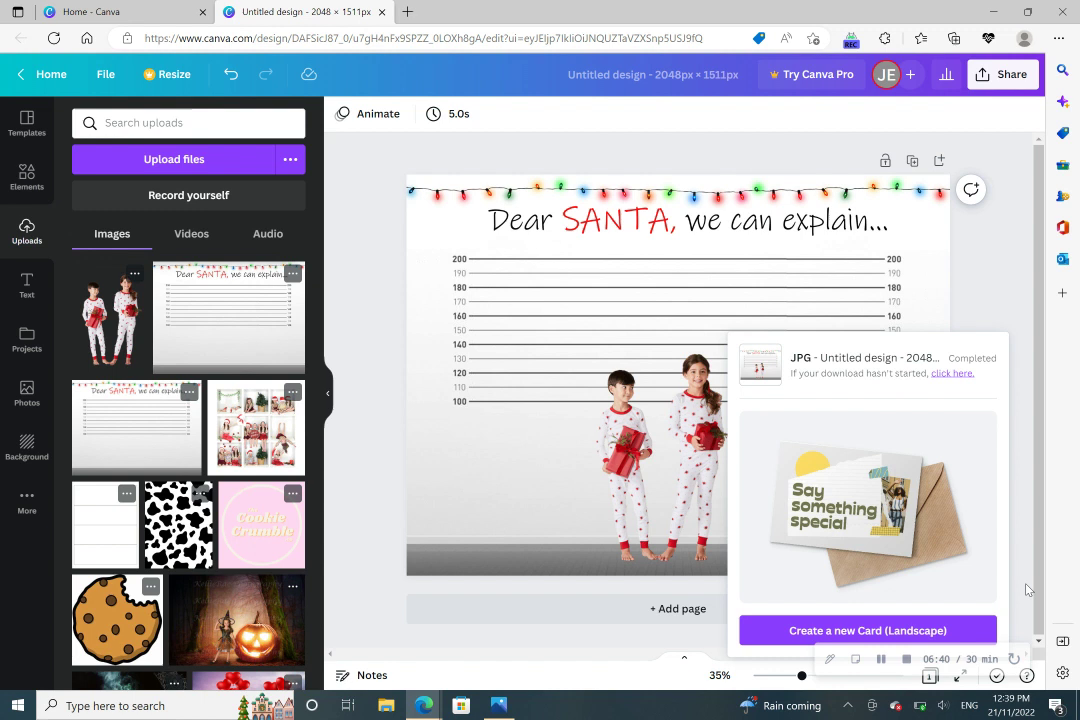
{"action": "left_click", "coordinate": [1006, 270]}
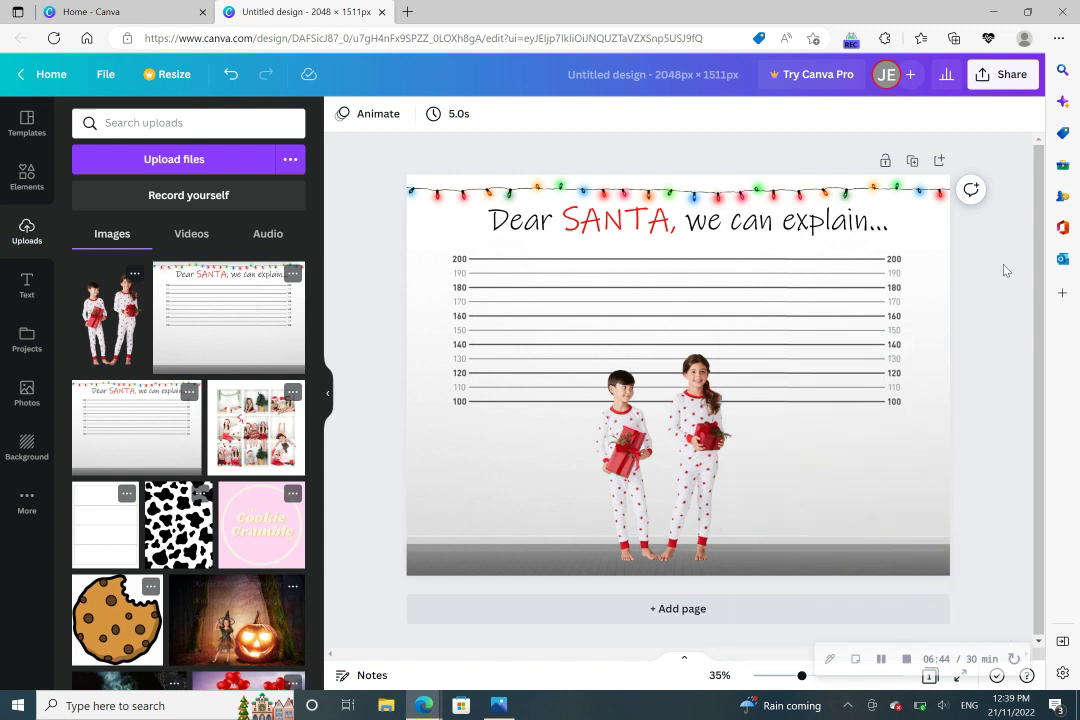